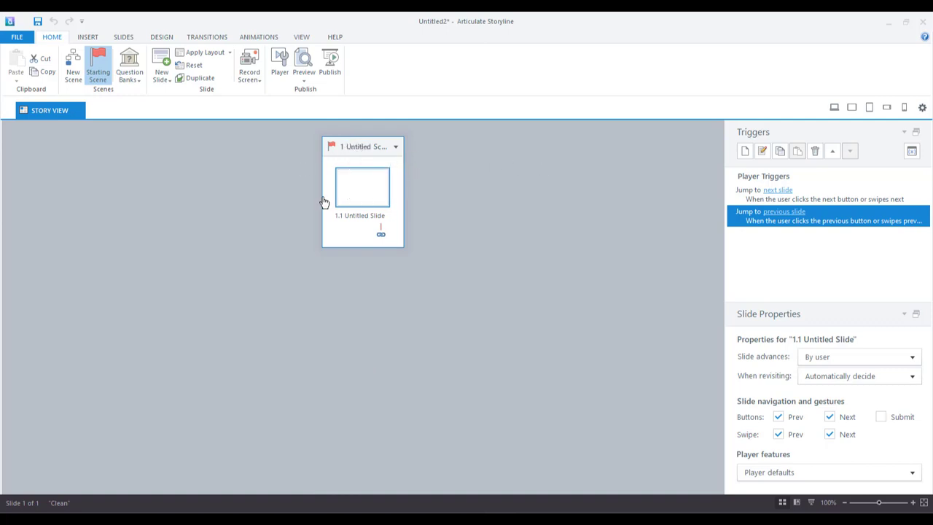
Add a new slide with the Title and Content layout linked after slide 1.1
{"action": "left_click", "coordinate": [380, 235]}
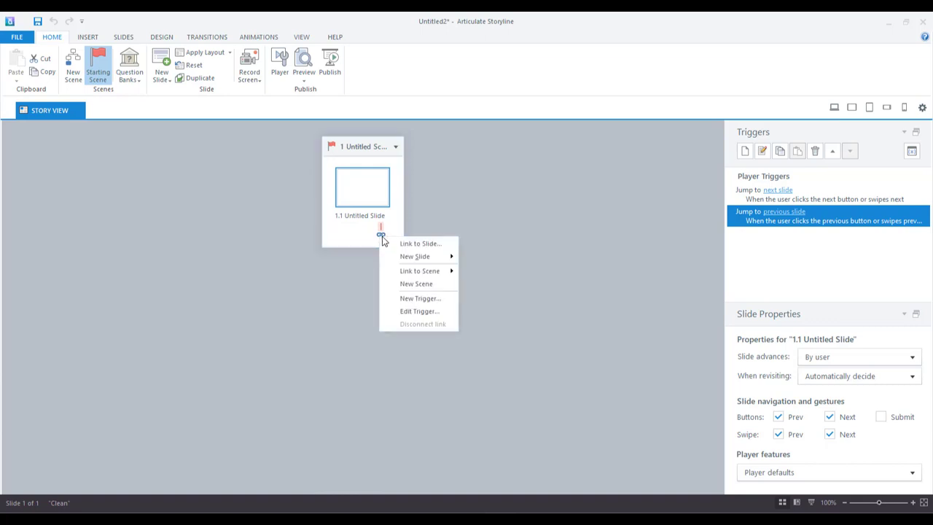
{"action": "mouse_move", "coordinate": [423, 256]}
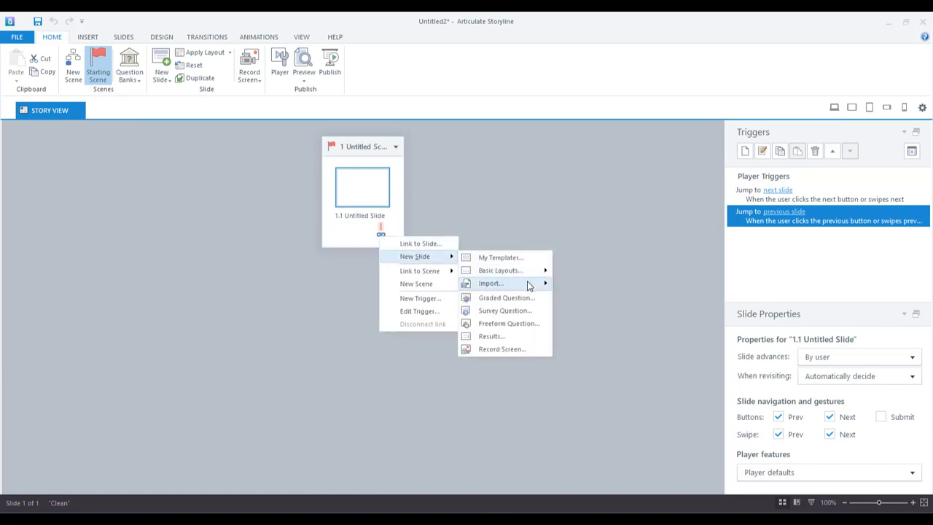
{"action": "mouse_move", "coordinate": [540, 271]}
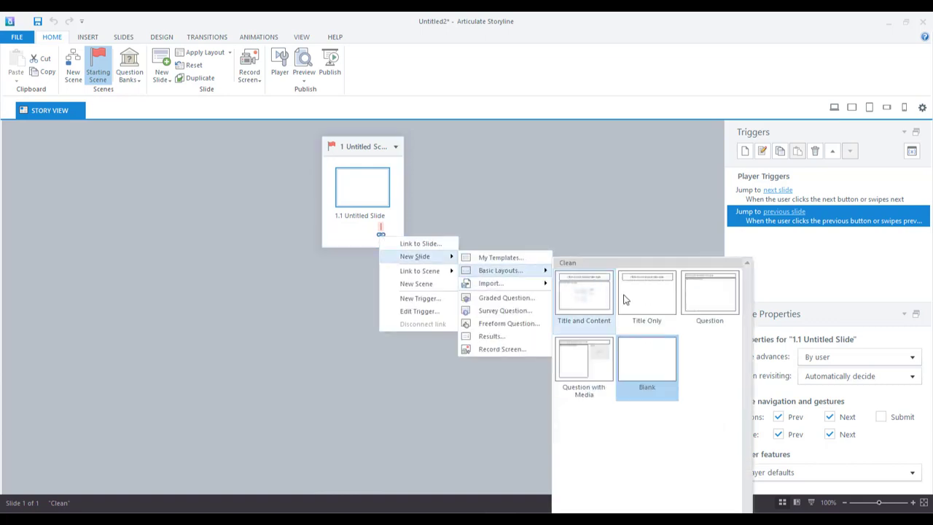
{"action": "left_click", "coordinate": [594, 303]}
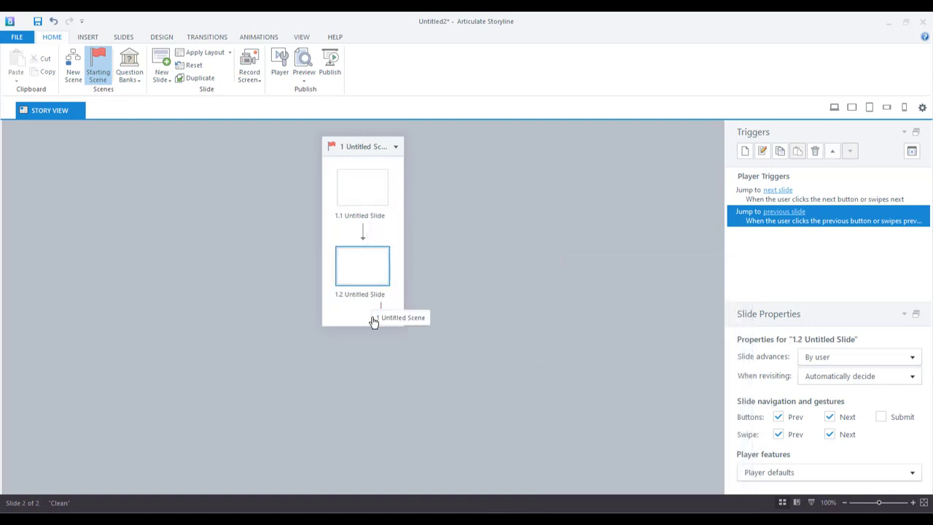
Add a third slide with the Question with Media layout after slide 1.2
{"action": "right_click", "coordinate": [374, 276]}
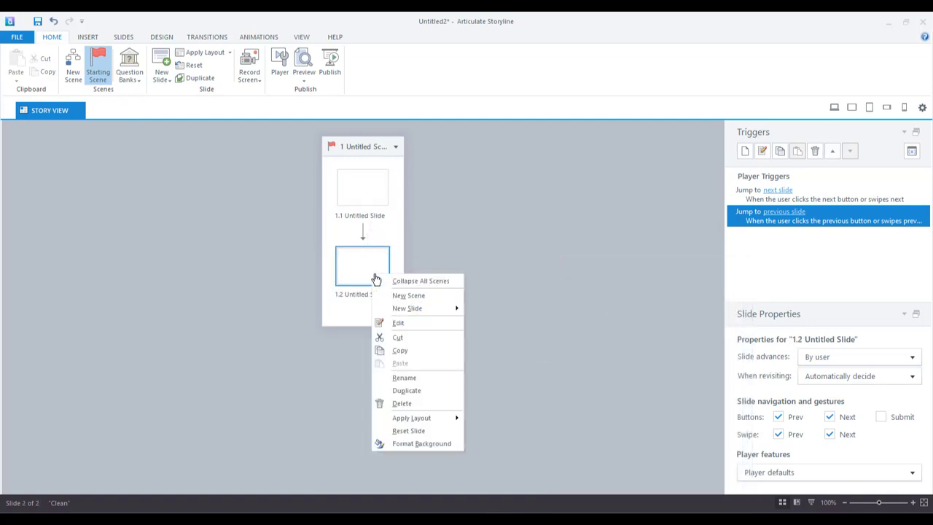
{"action": "mouse_move", "coordinate": [426, 313]}
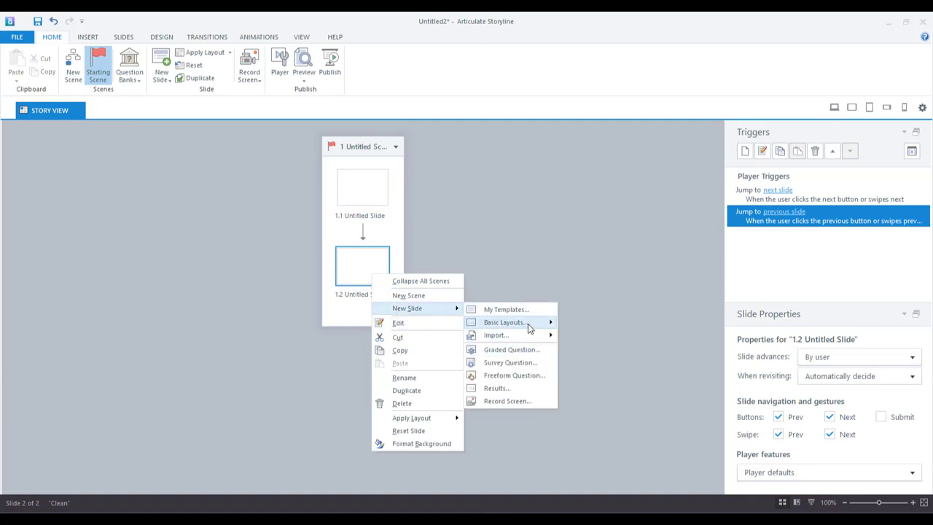
{"action": "mouse_move", "coordinate": [530, 329]}
{"action": "left_click", "coordinate": [654, 355]}
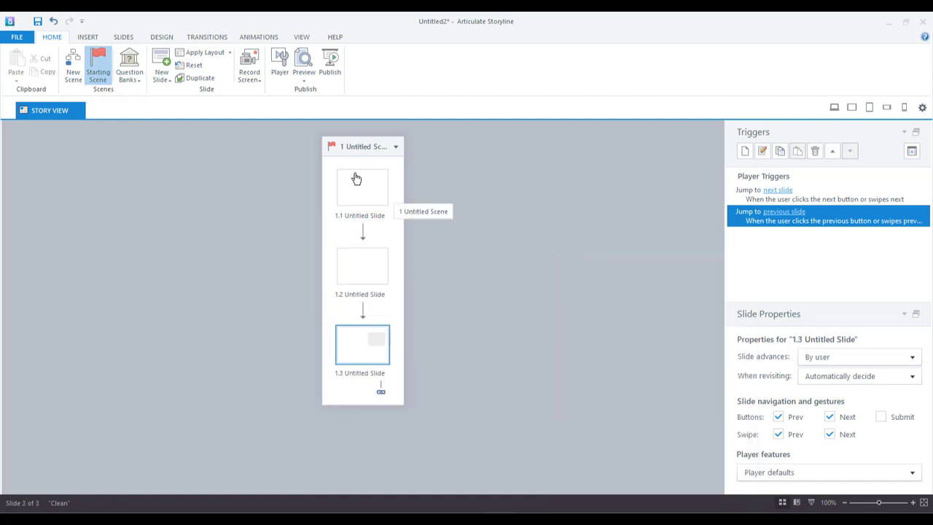
Add two new scenes beside the first scene in the story
{"action": "right_click", "coordinate": [370, 155]}
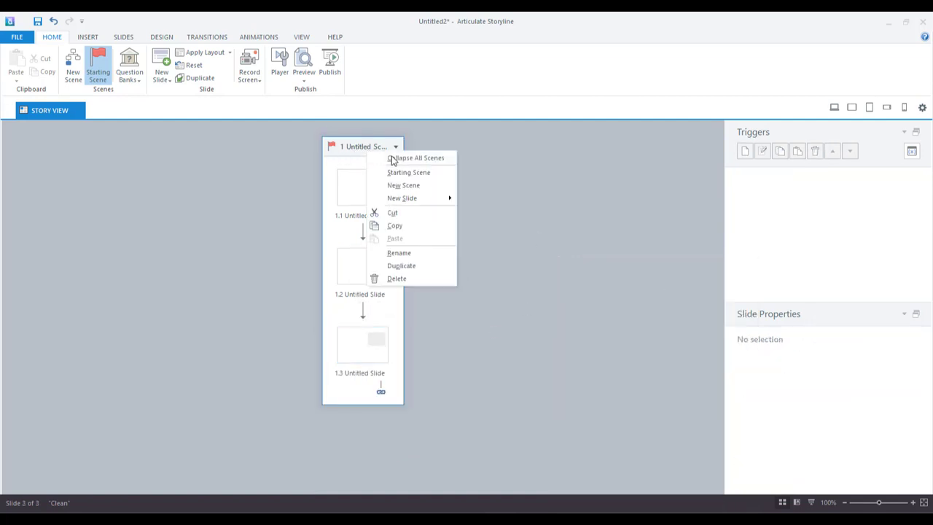
{"action": "left_click", "coordinate": [416, 187]}
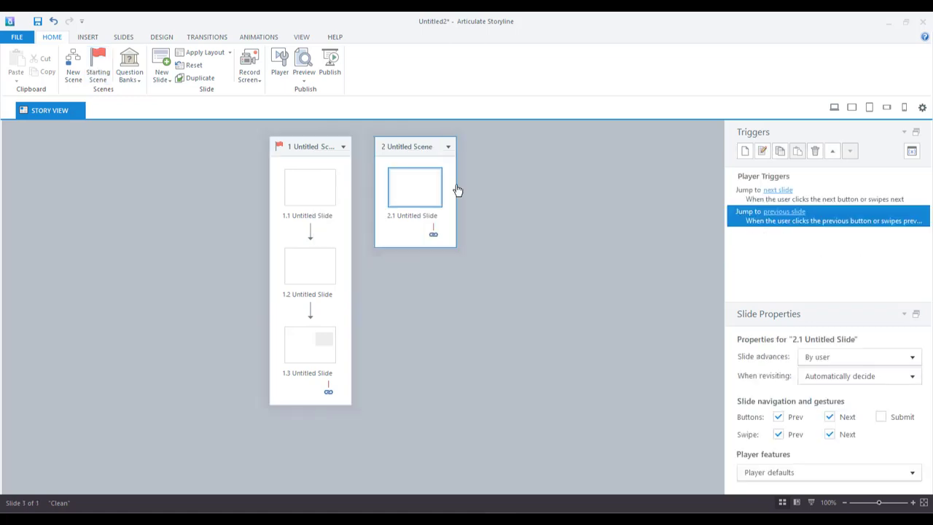
{"action": "right_click", "coordinate": [436, 189]}
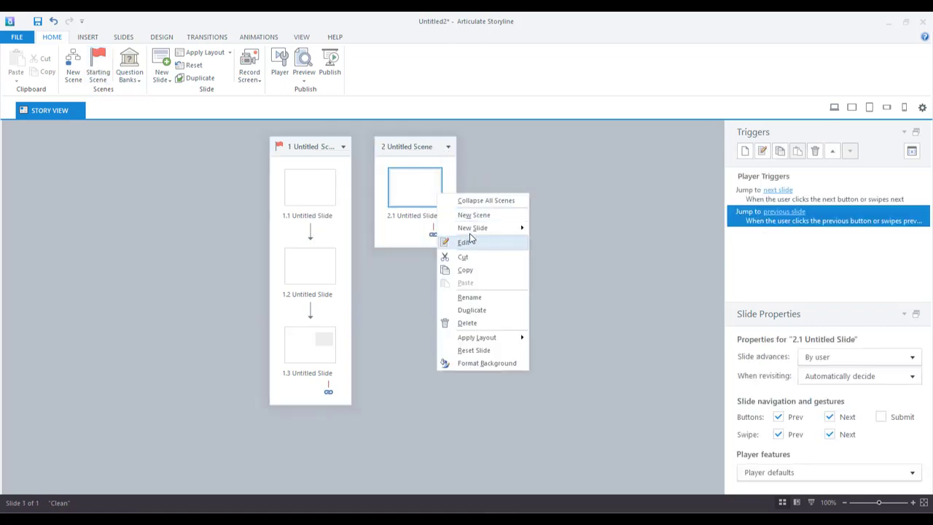
{"action": "left_click", "coordinate": [481, 214]}
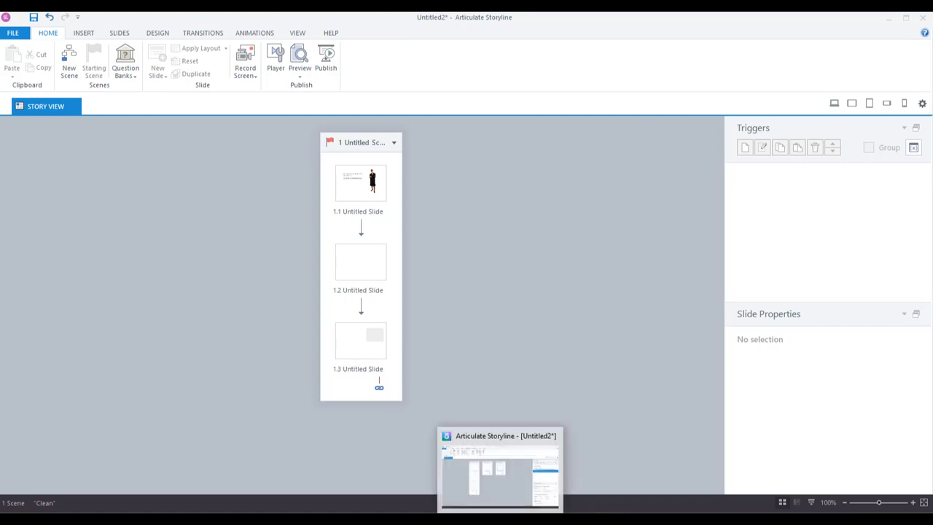
Switch between the two open Storyline windows to compare their story views, ending on the project whose first slide has a character
{"action": "left_click", "coordinate": [500, 518]}
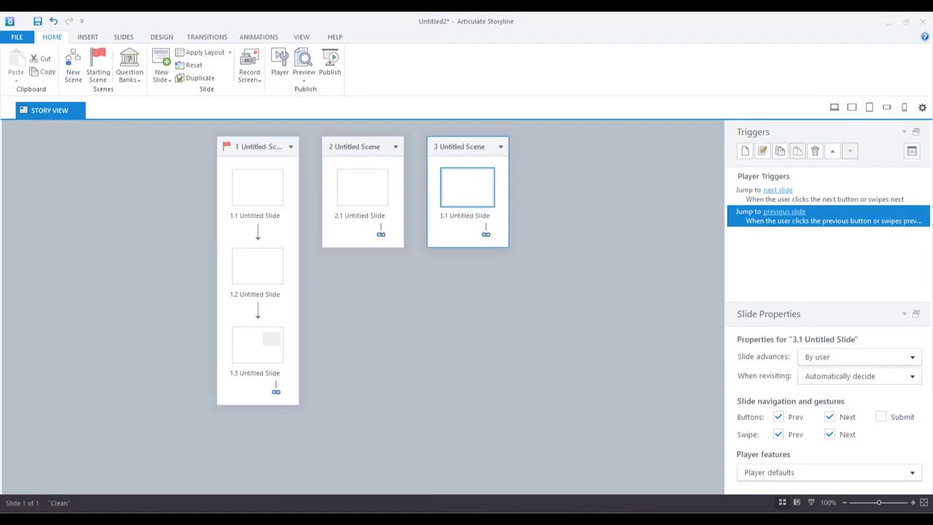
{"action": "left_click", "coordinate": [616, 518]}
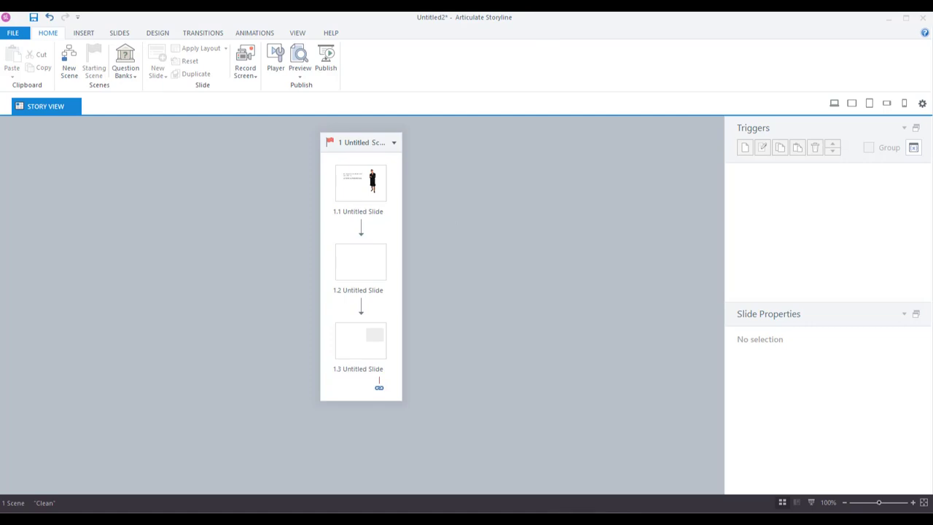
{"action": "left_click", "coordinate": [502, 519]}
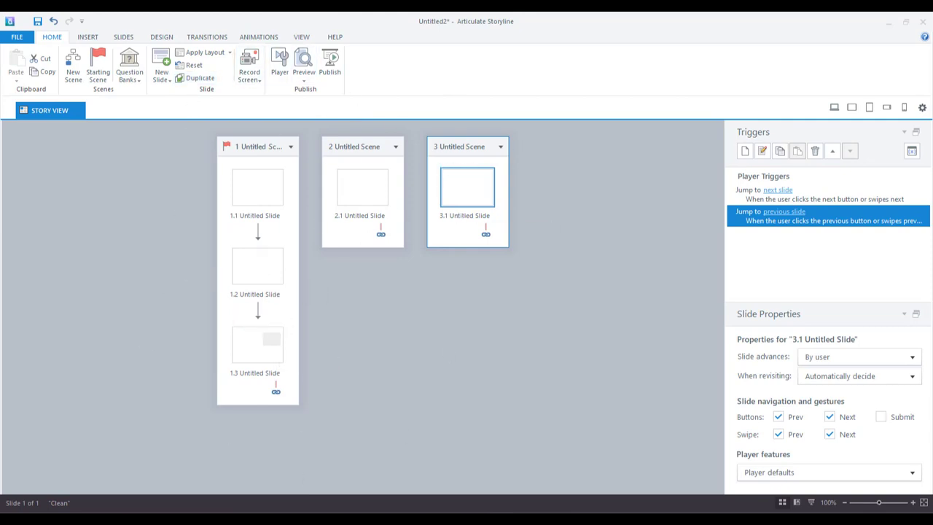
{"action": "left_click", "coordinate": [532, 519]}
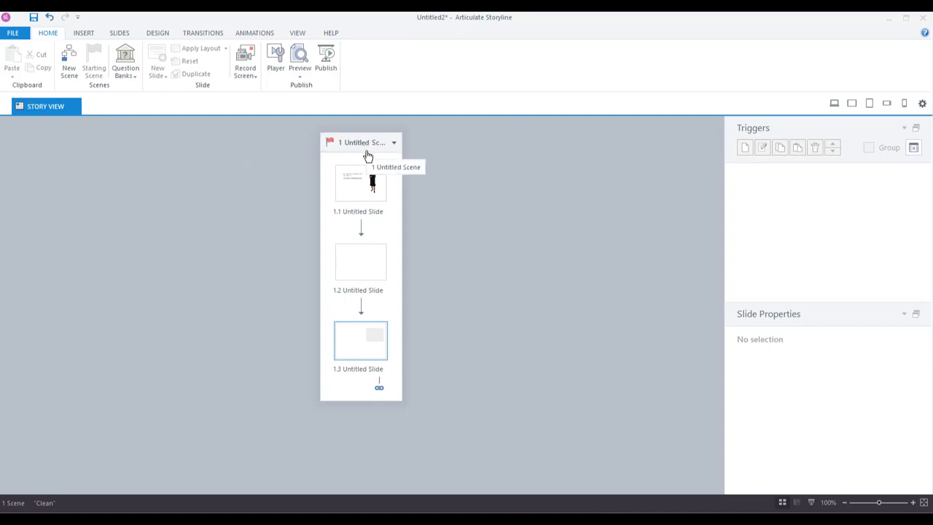
Open slide 1.1 for editing, view the placeholders on slide 1.3, and return to slide 1.1
{"action": "double_click", "coordinate": [358, 193]}
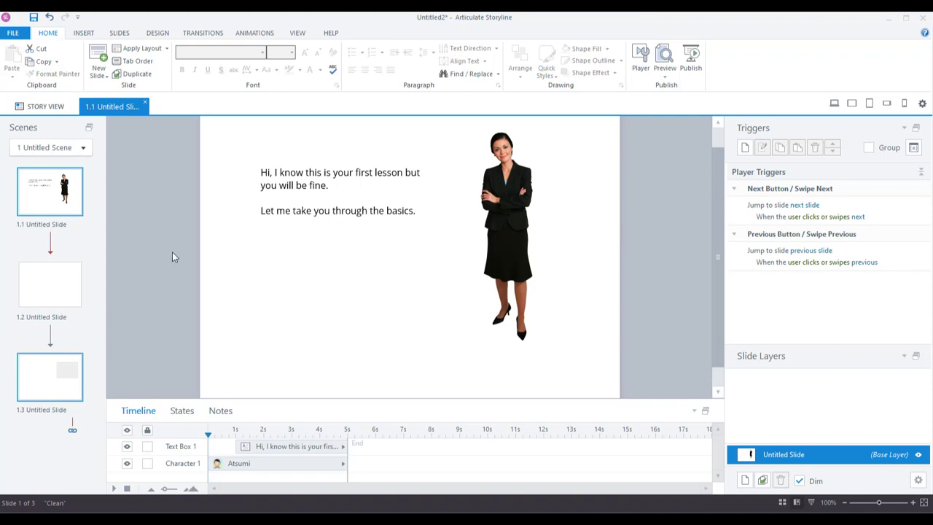
{"action": "left_click", "coordinate": [62, 386]}
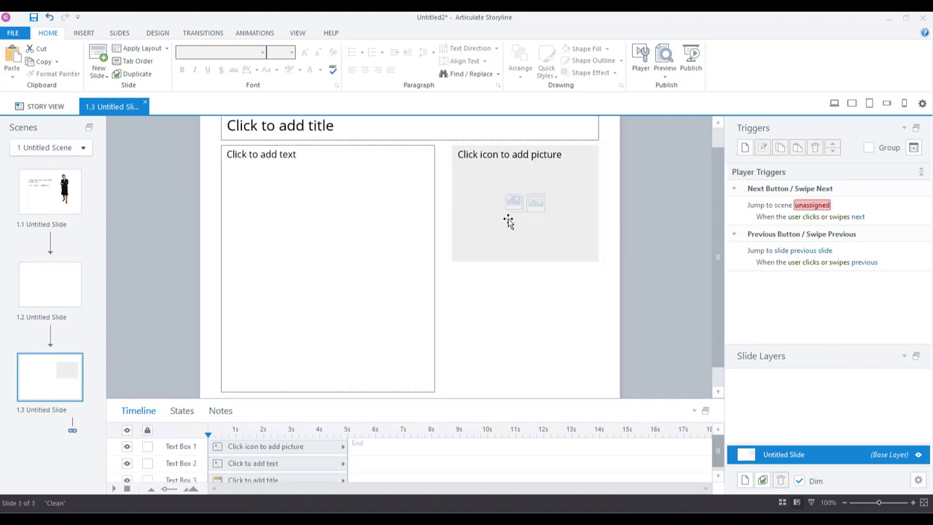
{"action": "scroll", "coordinate": [506, 219], "scroll_direction": "down", "scroll_amount": 1}
{"action": "scroll", "coordinate": [517, 217], "scroll_direction": "up", "scroll_amount": 2}
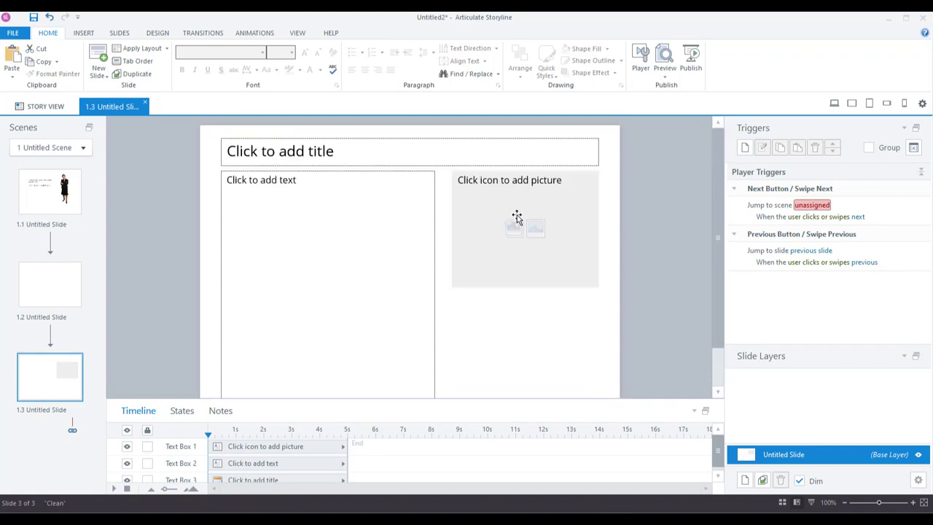
{"action": "left_click", "coordinate": [65, 200]}
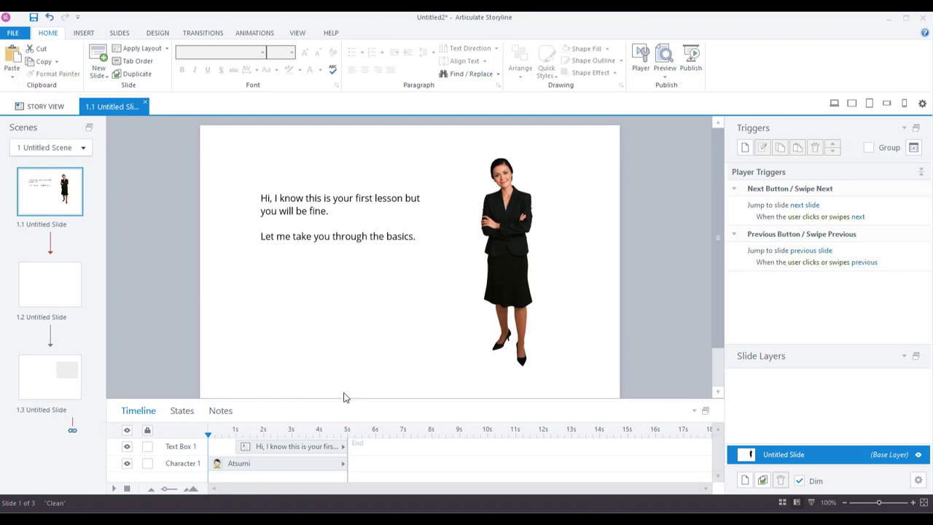
Enlarge the timeline area, delay the text box's start to about 2.8 s, and extend the slide's timeline to about 10.3 s
{"action": "left_click_drag", "start_coordinate": [346, 404], "coordinate": [342, 333]}
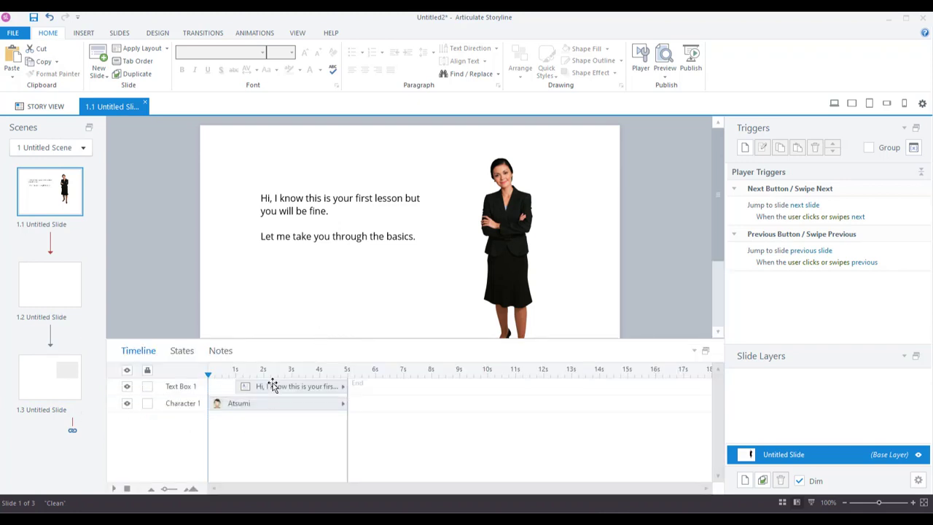
{"action": "left_click", "coordinate": [320, 204]}
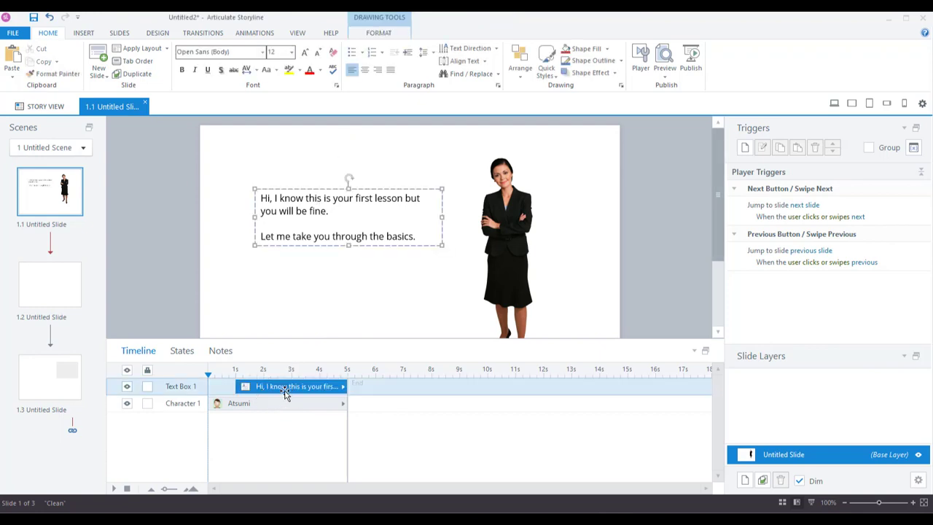
{"action": "left_click_drag", "start_coordinate": [232, 387], "coordinate": [286, 387]}
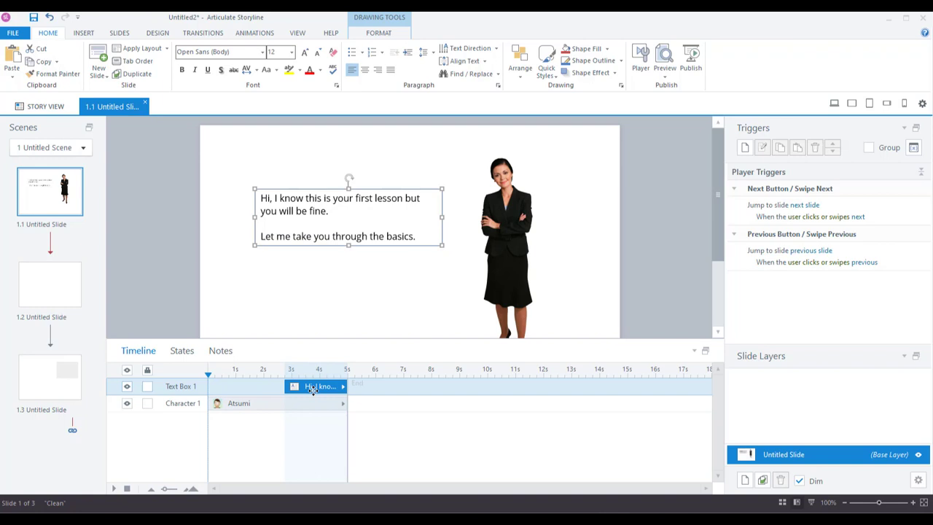
{"action": "left_click", "coordinate": [352, 388]}
{"action": "left_click_drag", "start_coordinate": [352, 388], "coordinate": [495, 387]}
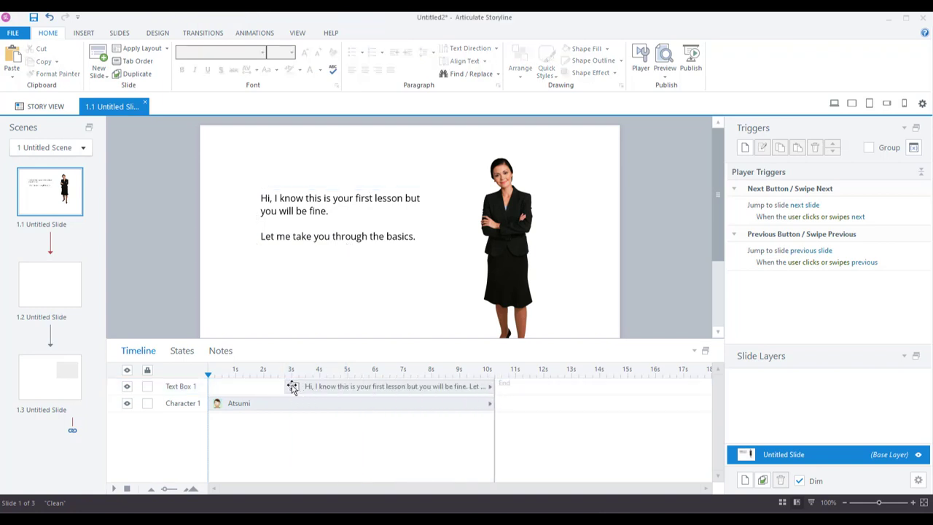
Turn off Show Until End for the text box, extend the slide to about 11 s, and time the text box from about 2 to 9.5 s
{"action": "left_click", "coordinate": [466, 389]}
{"action": "right_click", "coordinate": [470, 391]}
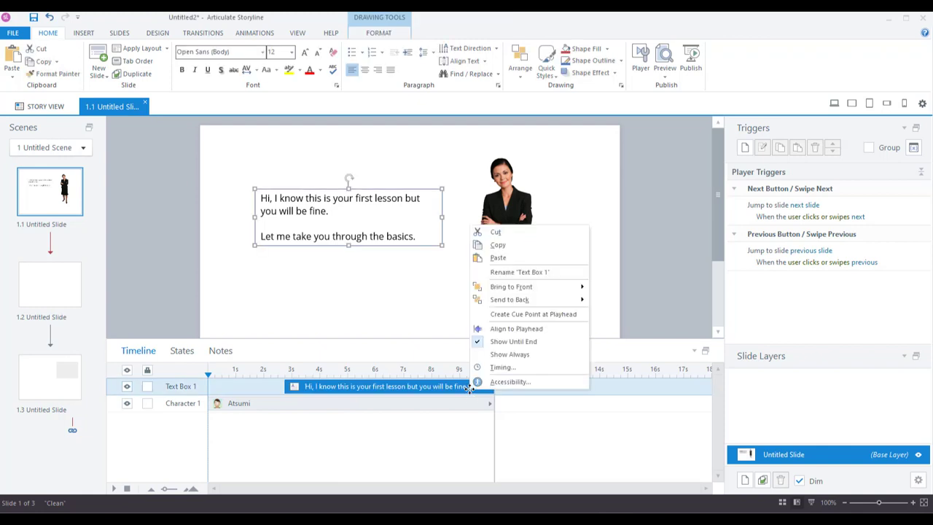
{"action": "mouse_move", "coordinate": [555, 293]}
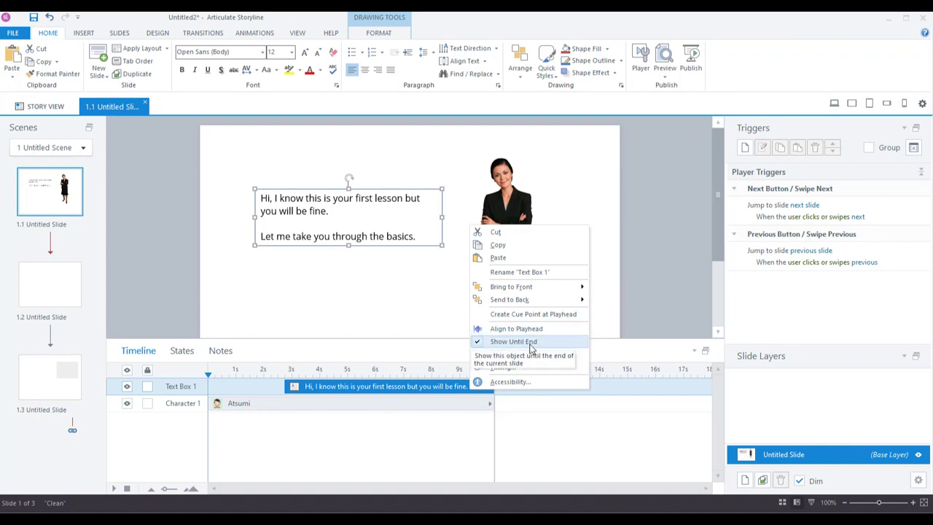
{"action": "left_click", "coordinate": [480, 348]}
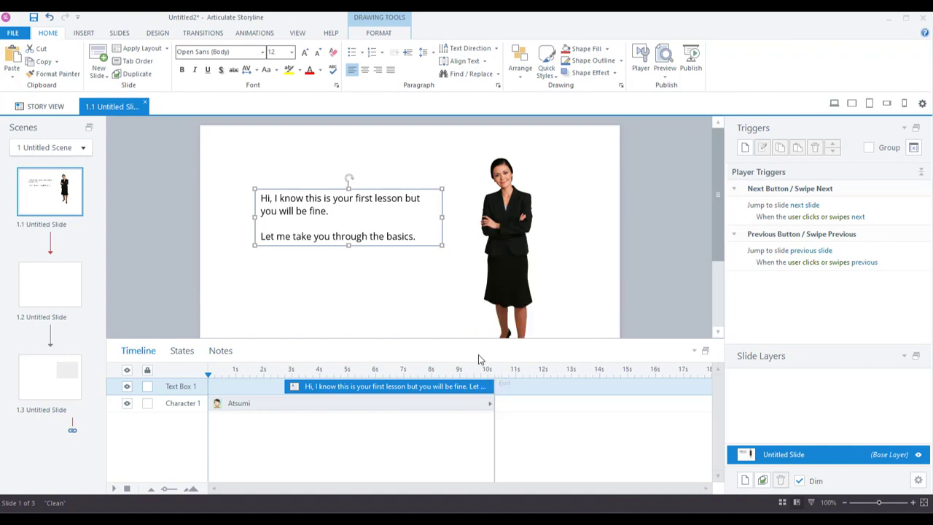
{"action": "mouse_move", "coordinate": [495, 388]}
{"action": "left_mouse_down"}
{"action": "mouse_move", "coordinate": [473, 386]}
{"action": "mouse_move", "coordinate": [515, 380]}
{"action": "left_mouse_up"}
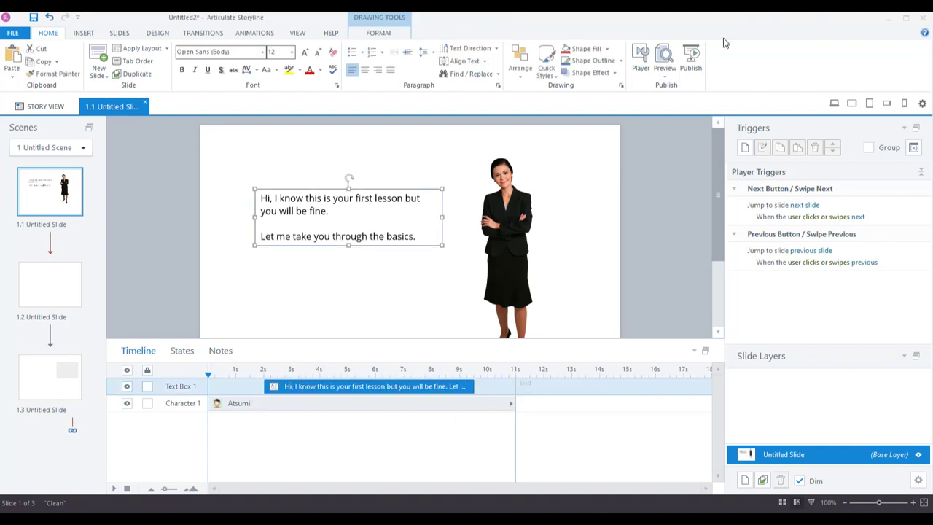
Preview only the current slide, view it in the desktop layout, and close the preview
{"action": "left_click", "coordinate": [665, 72]}
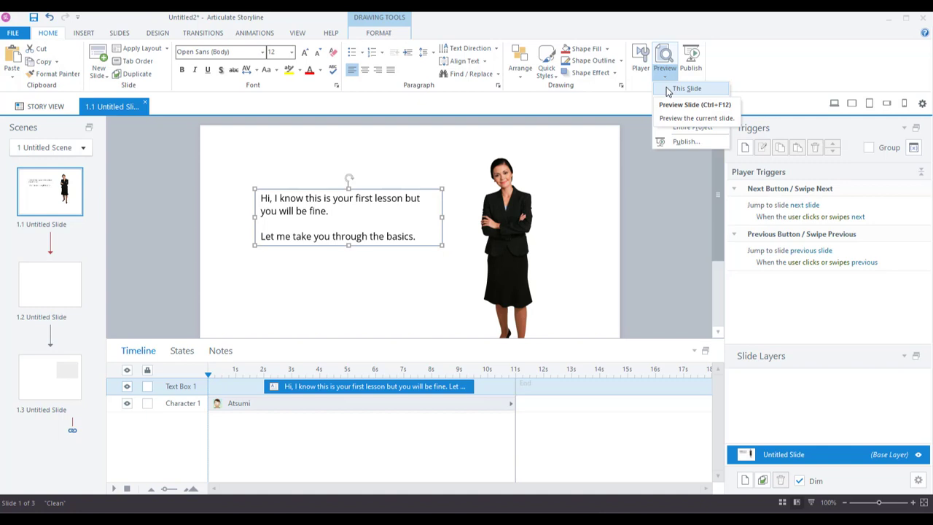
{"action": "left_click", "coordinate": [666, 89]}
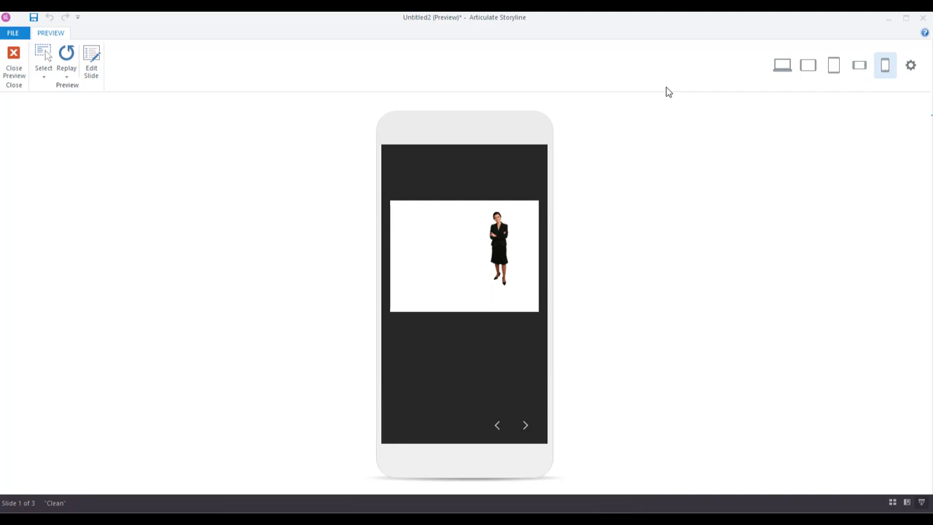
{"action": "left_click", "coordinate": [784, 66]}
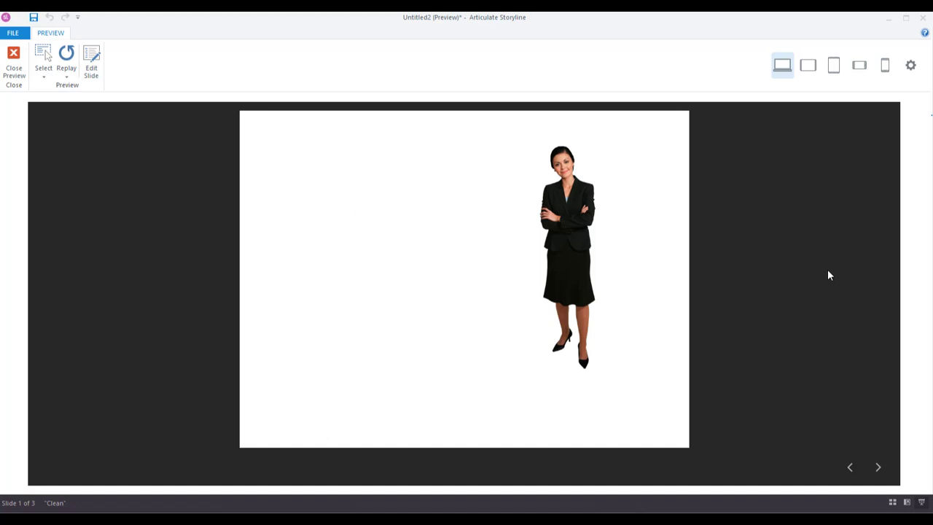
{"action": "left_click", "coordinate": [19, 51]}
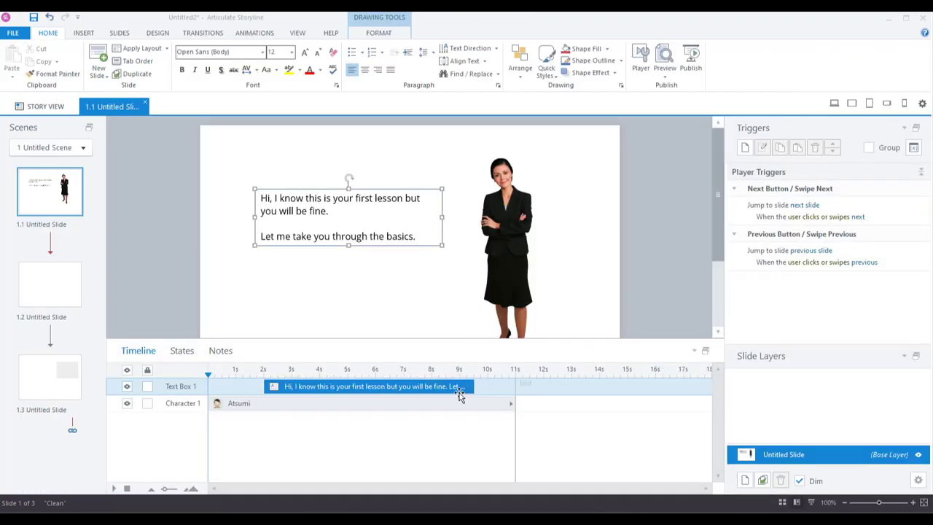
View the action, event and condition settings for a new slide trigger, and dismiss them without adding a trigger
{"action": "left_click", "coordinate": [569, 307]}
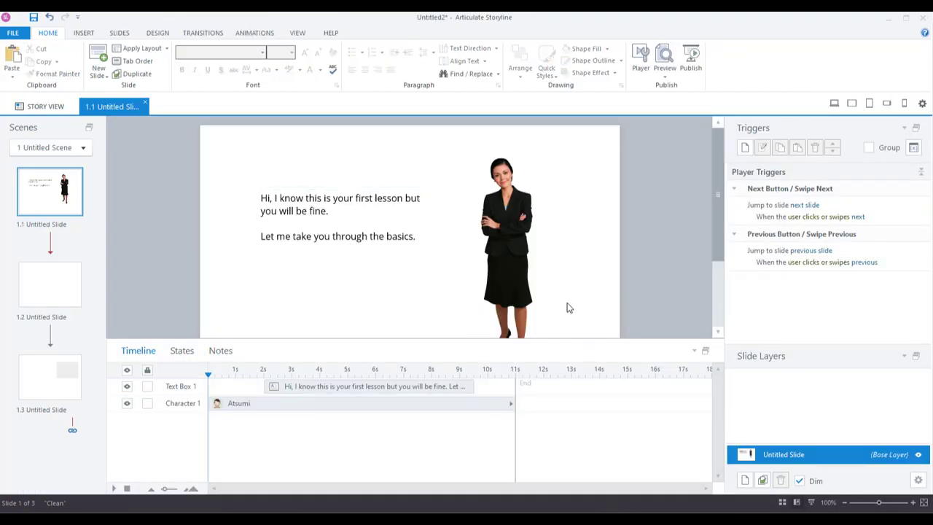
{"action": "left_click", "coordinate": [751, 153]}
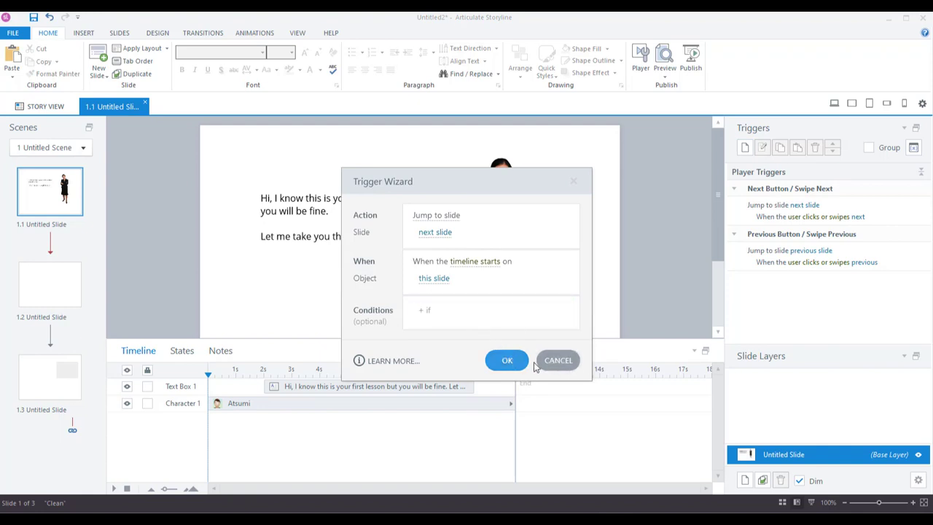
{"action": "left_click", "coordinate": [558, 361]}
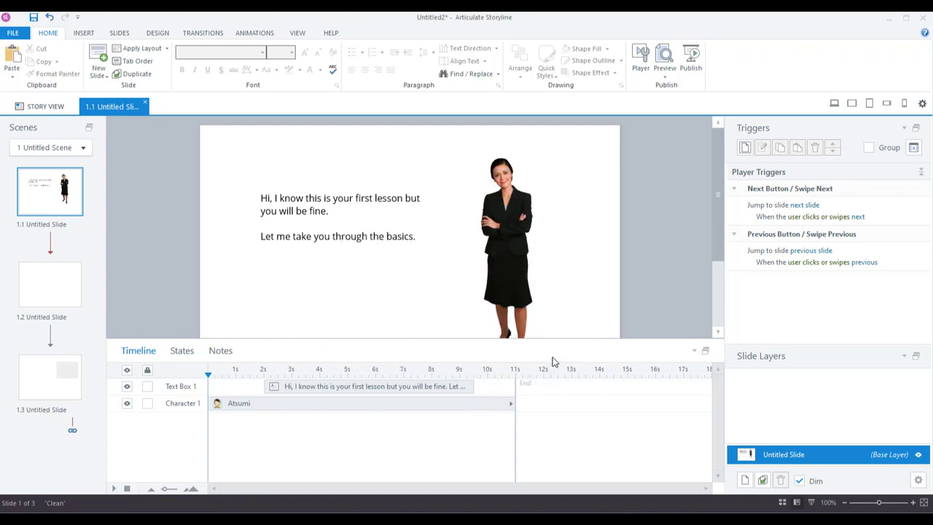
View the states of the character on slide 1.1 and its initial state options, leaving the initial state as it is
{"action": "left_click", "coordinate": [181, 351]}
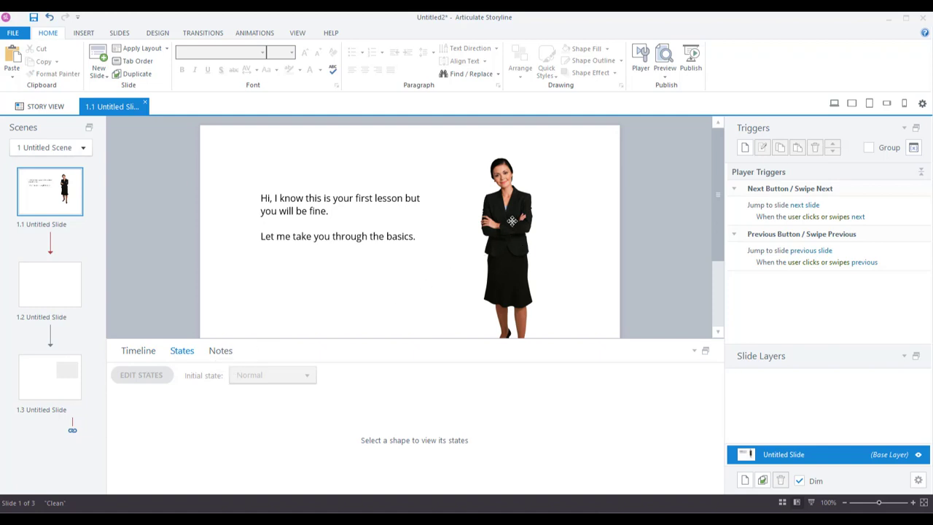
{"action": "left_click", "coordinate": [512, 223]}
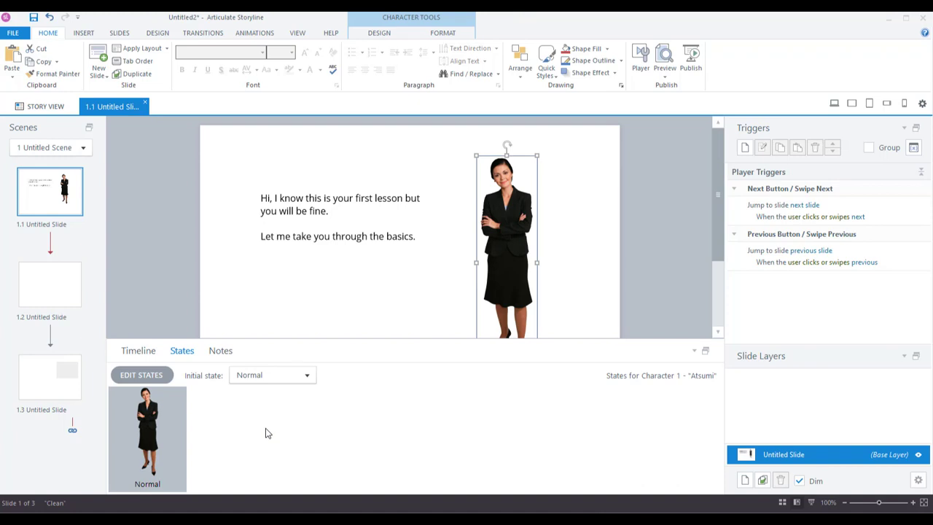
{"action": "left_click", "coordinate": [307, 375]}
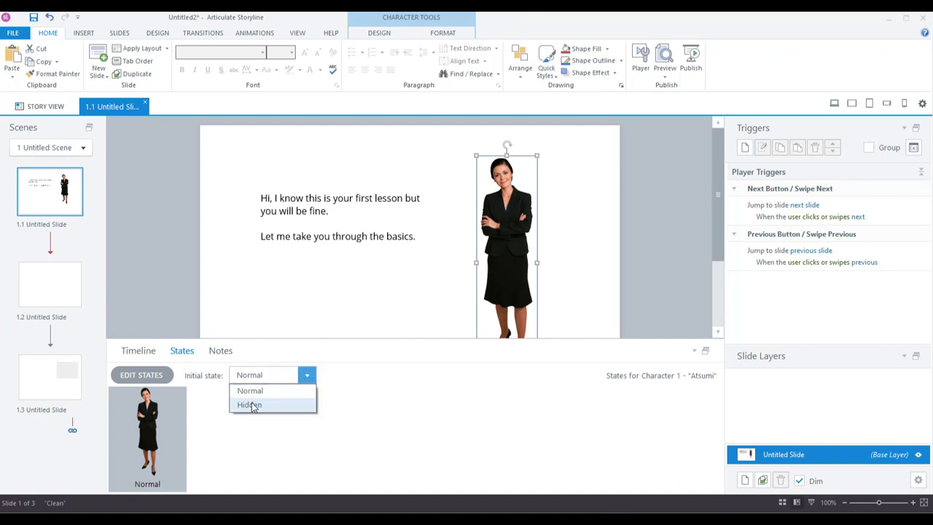
{"action": "left_click", "coordinate": [226, 350]}
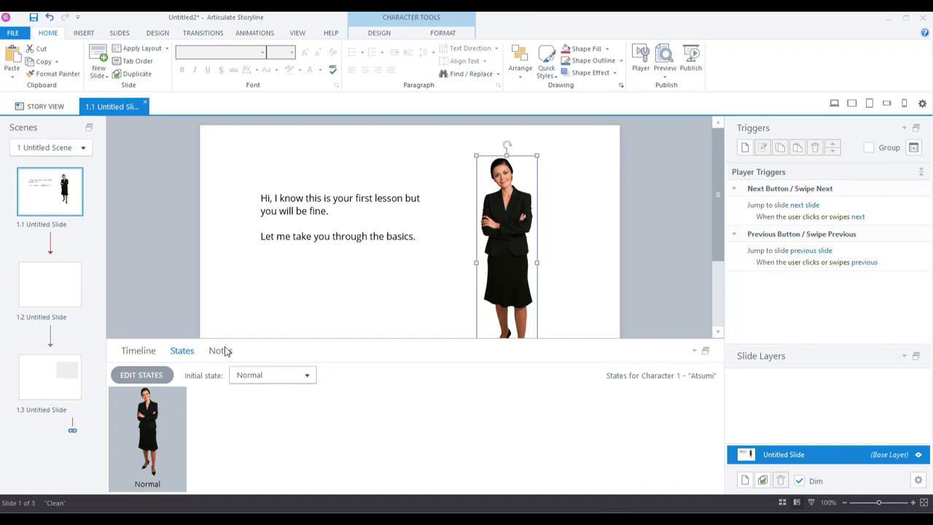
Add the slide note "This is my notes section" to slide 1.1, followed by a new line
{"action": "left_click", "coordinate": [226, 351]}
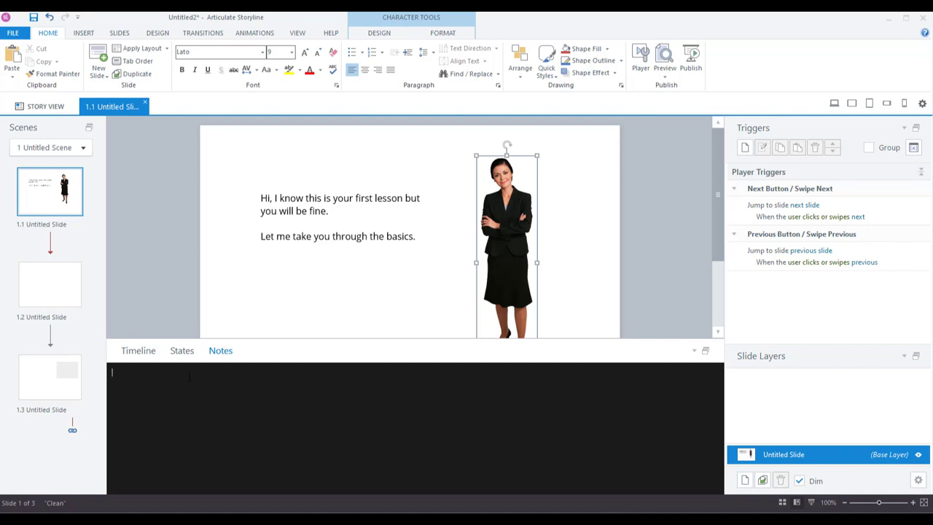
{"action": "type", "text": "This is my notes section"}
{"action": "key", "text": "Return"}
View the project's publishing options, including the Word output settings, then cancel without publishing and deselect the character
{"action": "left_click", "coordinate": [691, 68]}
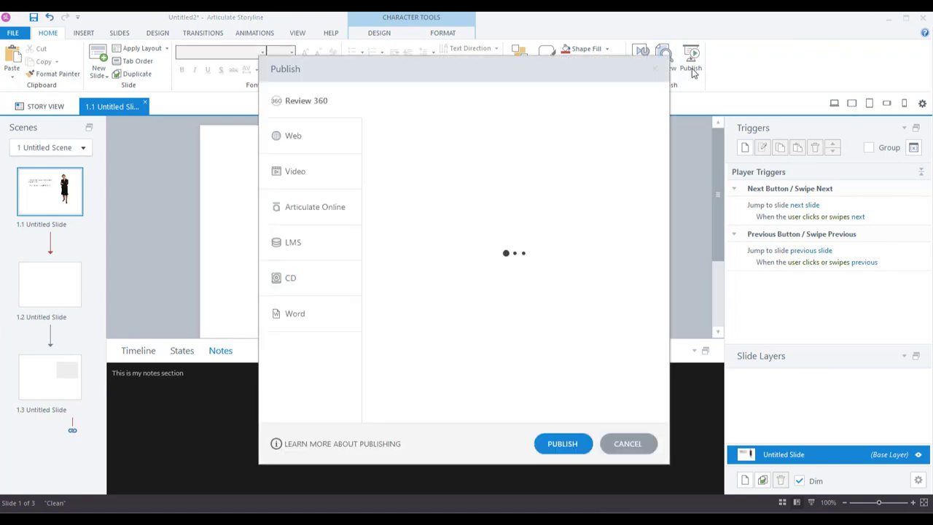
{"action": "left_click", "coordinate": [300, 304]}
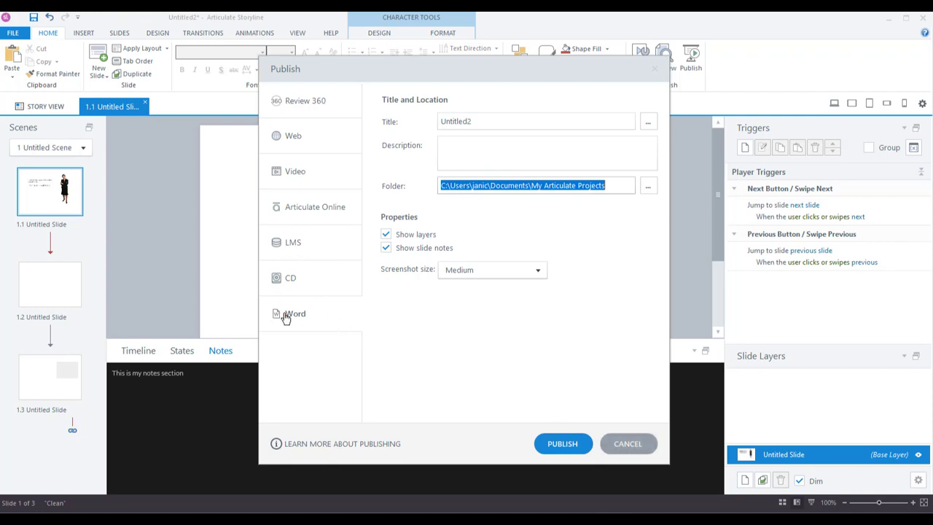
{"action": "left_click", "coordinate": [637, 448]}
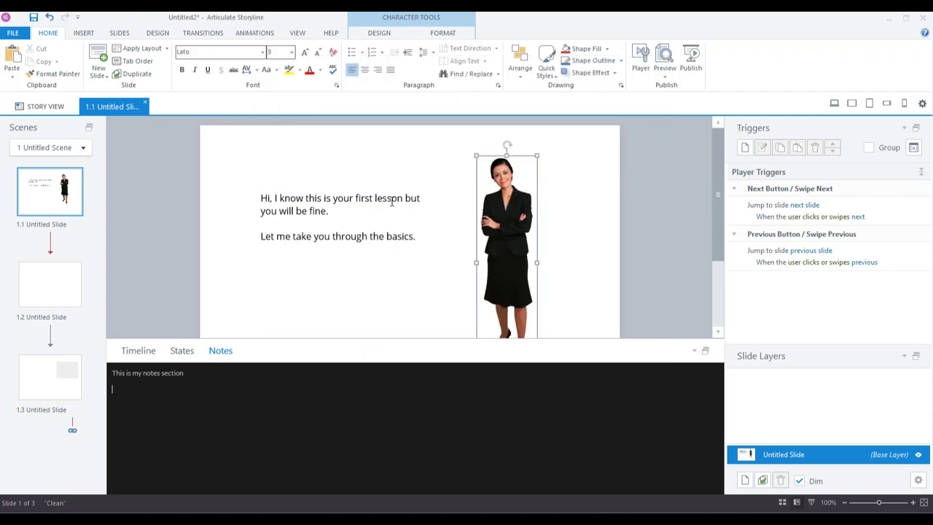
{"action": "left_click", "coordinate": [339, 283]}
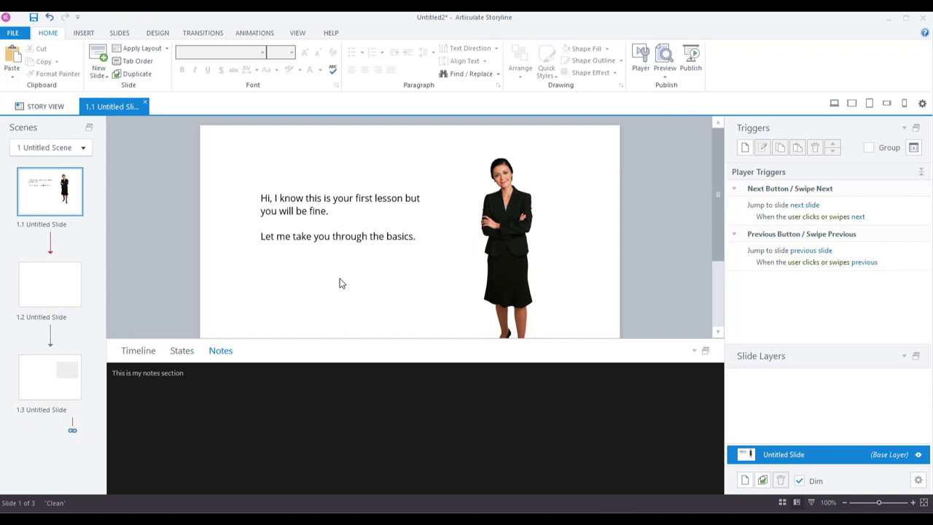